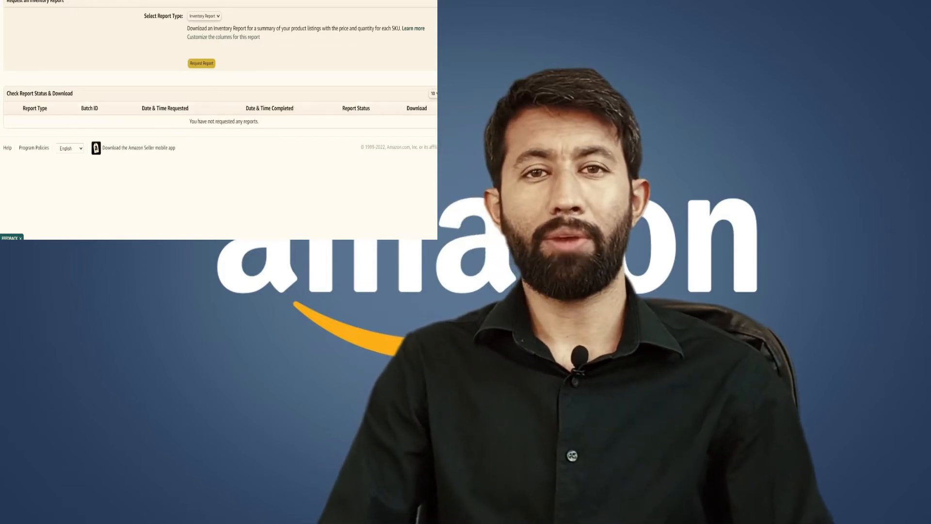
- Open the Help page from Inventory Reports in a separate browser tab and switch to it
{"action": "mouse_move", "coordinate": [65, 1]}
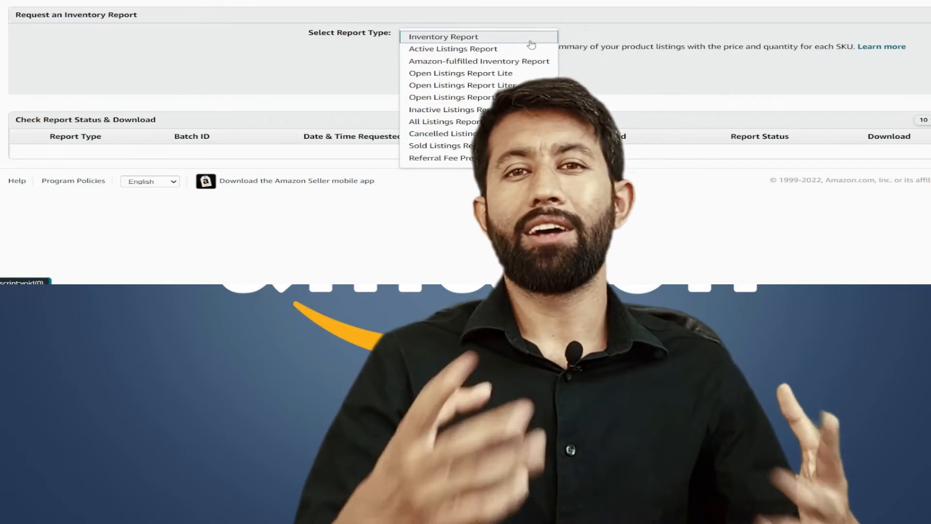
{"action": "right_click", "coordinate": [822, 1]}
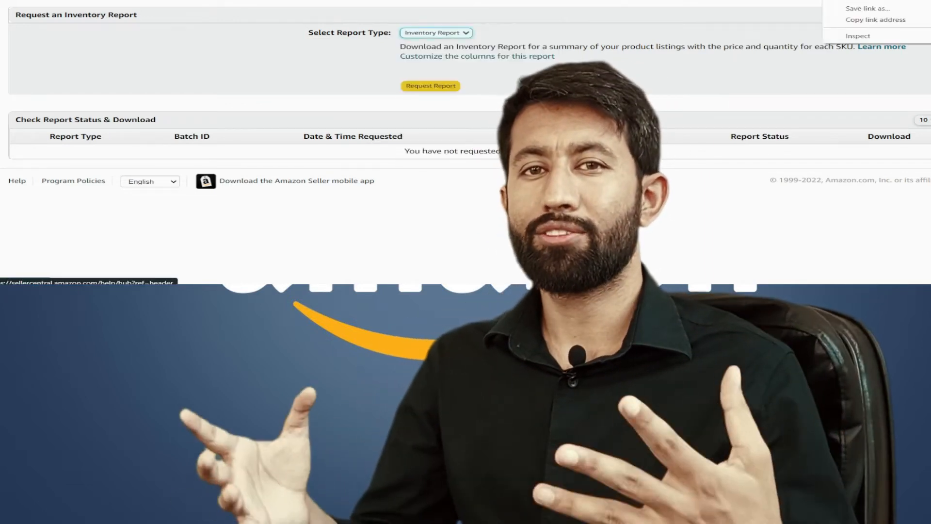
{"action": "left_click", "coordinate": [868, 0]}
{"action": "left_click", "coordinate": [310, 1]}
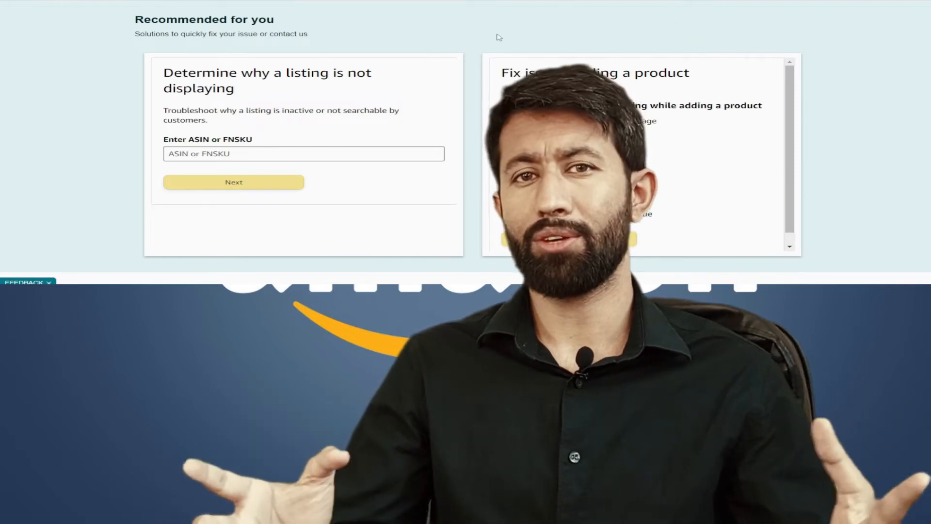
- Go to Get Support from the Help page and choose Selling on Amazon as the service
{"action": "scroll", "coordinate": [455, 34], "scroll_direction": "down", "scroll_amount": 1}
{"action": "scroll", "coordinate": [455, 34], "scroll_direction": "down", "scroll_amount": 3}
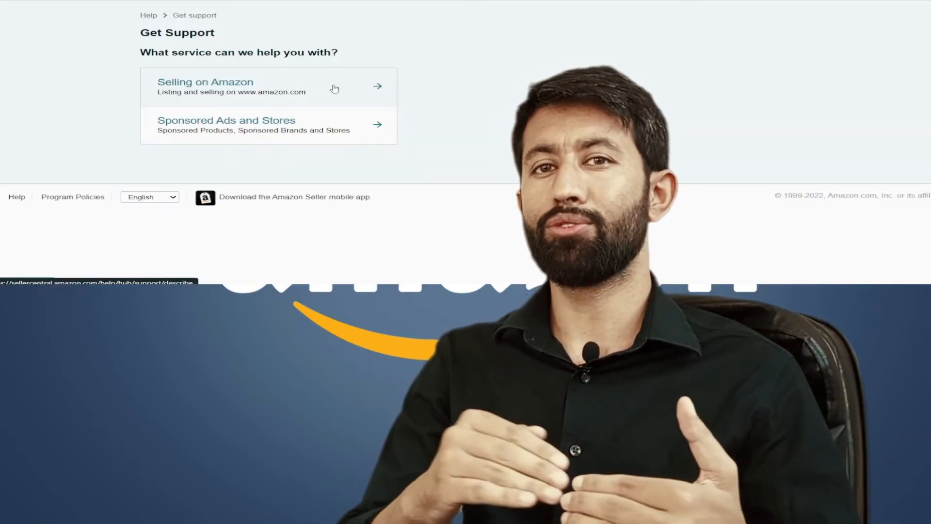
{"action": "left_click", "coordinate": [334, 88]}
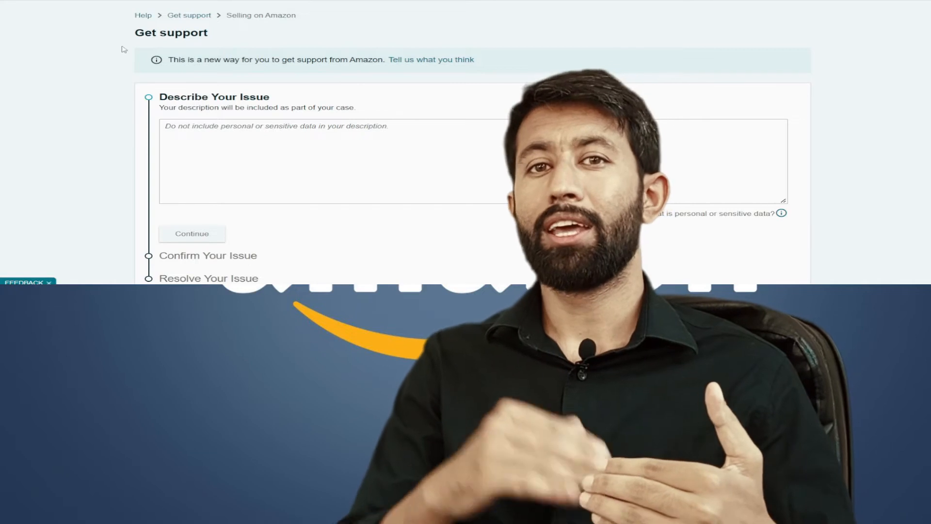
- Switch from describing the issue to browsing the support menu and expand Products, Listings, or Inventory
{"action": "scroll", "coordinate": [239, 92], "scroll_direction": "down", "scroll_amount": 2}
{"action": "scroll", "coordinate": [233, 85], "scroll_direction": "up", "scroll_amount": 2}
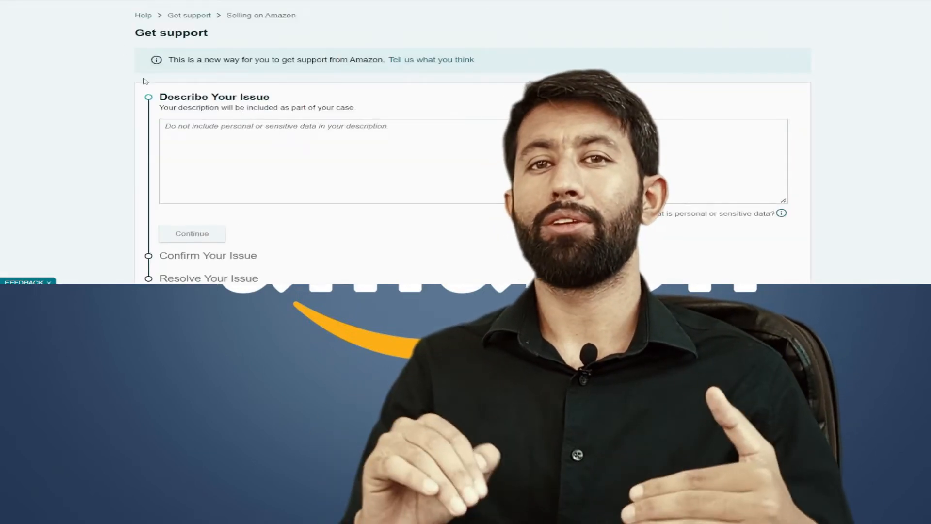
{"action": "scroll", "coordinate": [242, 80], "scroll_direction": "down", "scroll_amount": 2}
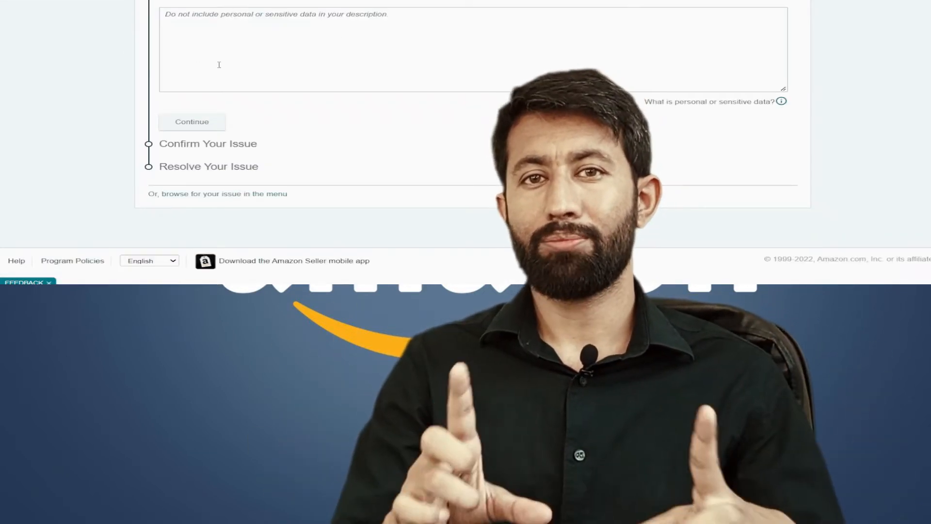
{"action": "left_click", "coordinate": [266, 198]}
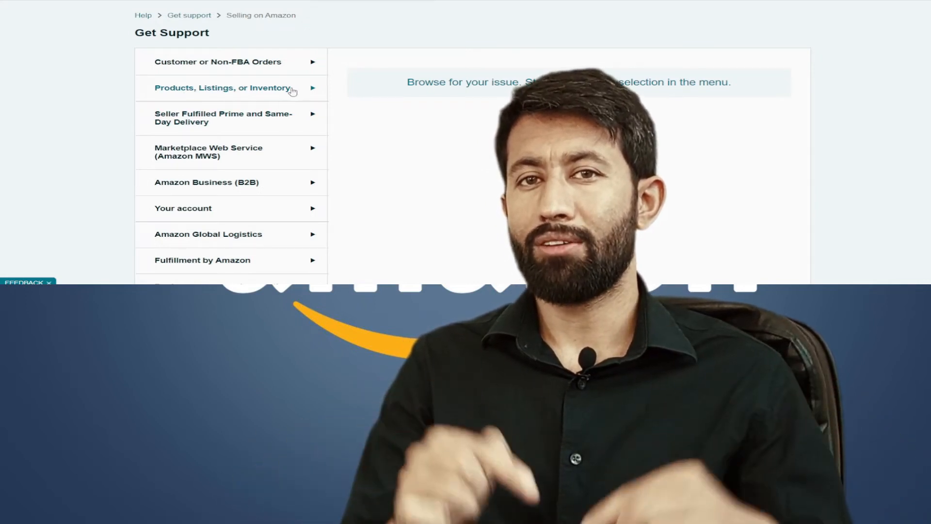
{"action": "left_click", "coordinate": [312, 89]}
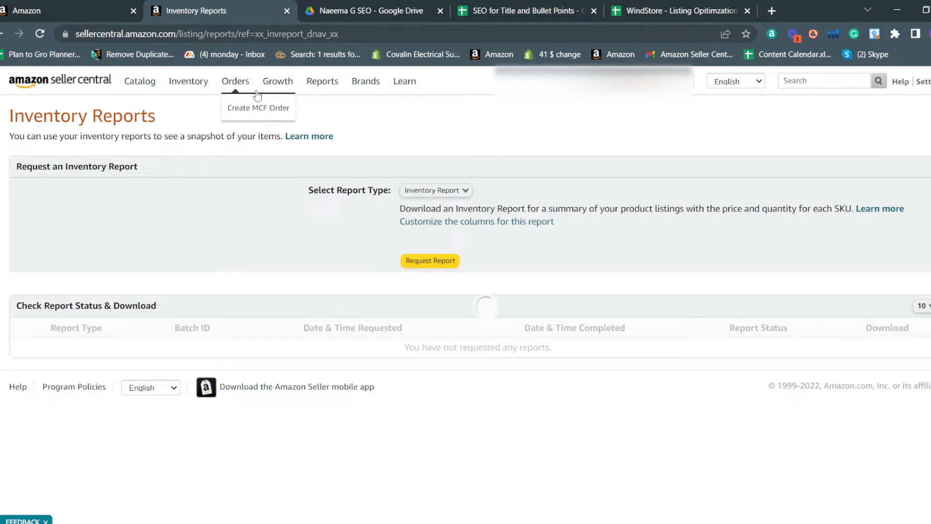
- Open the Inventory Reports page and view the available report types
{"action": "mouse_move", "coordinate": [148, 95]}
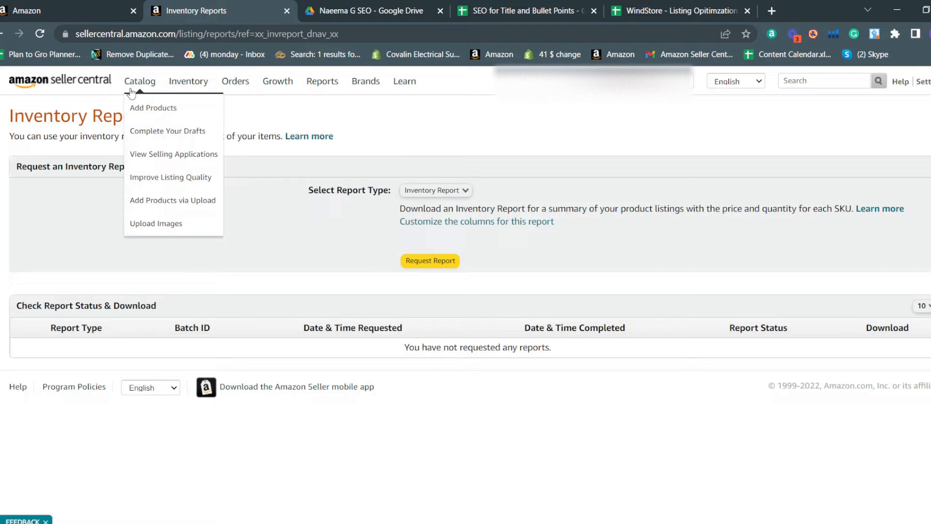
{"action": "mouse_move", "coordinate": [266, 91]}
{"action": "mouse_move", "coordinate": [313, 86]}
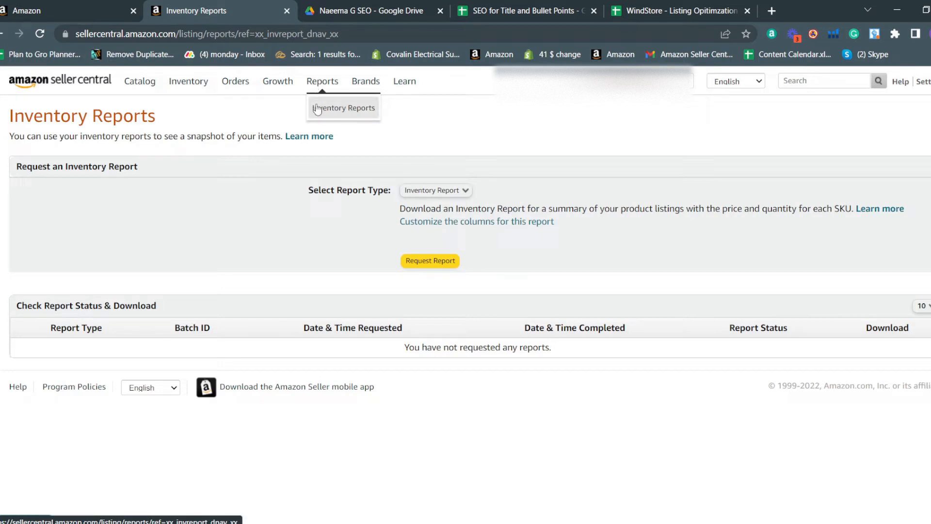
{"action": "left_click", "coordinate": [318, 109]}
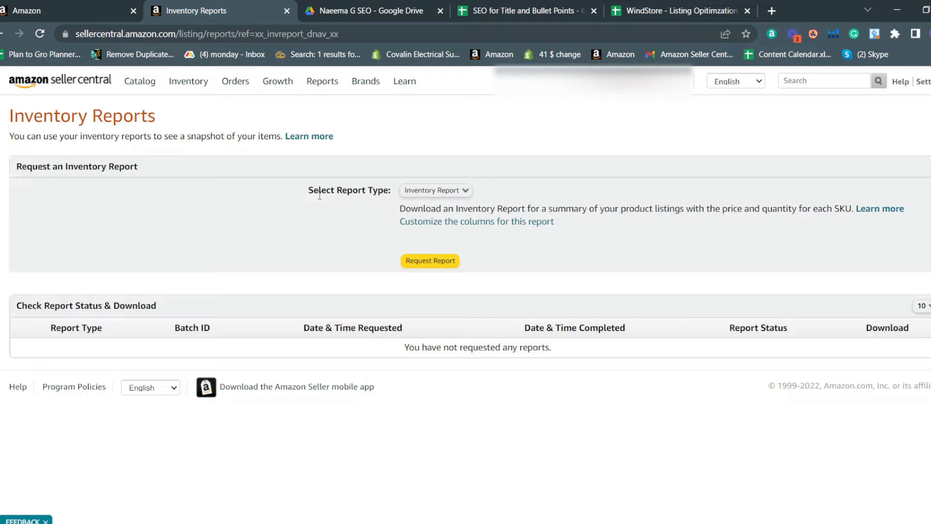
{"action": "left_click", "coordinate": [464, 193]}
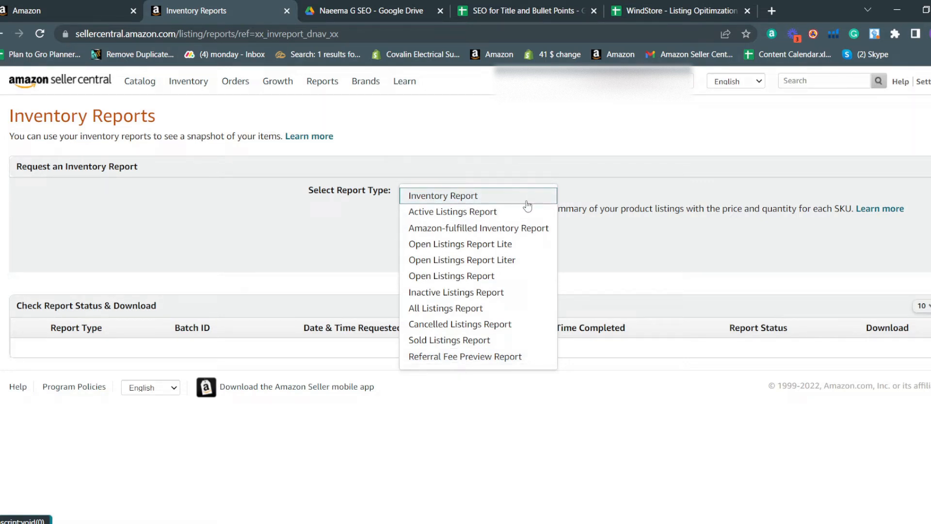
- Open the Help page in a new browser tab and switch to that tab
{"action": "right_click", "coordinate": [902, 86]}
{"action": "left_click", "coordinate": [883, 91]}
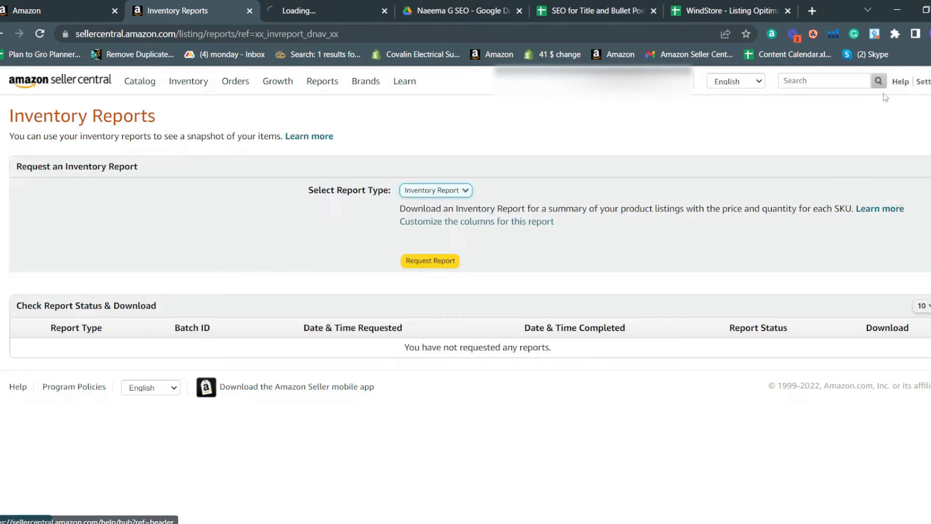
{"action": "left_click", "coordinate": [327, 8]}
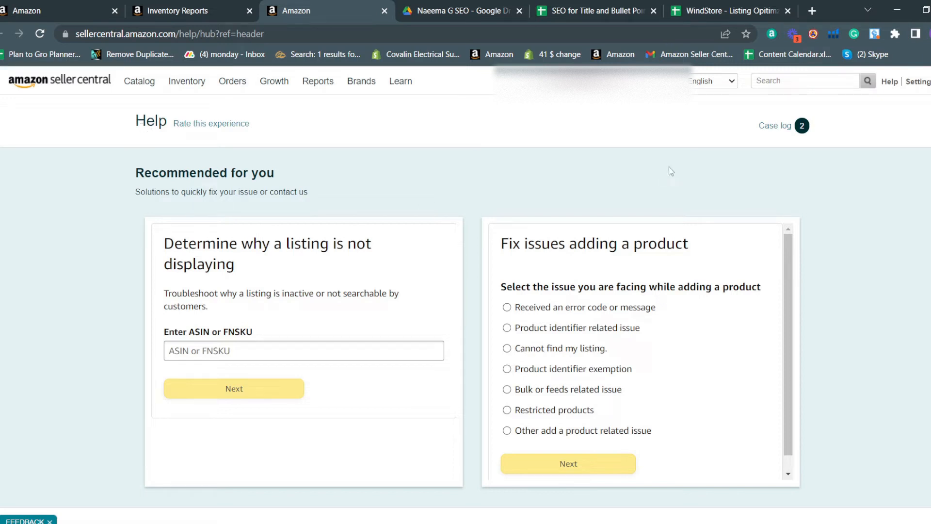
- Get support from the Help page for the Selling on Amazon service
{"action": "scroll", "coordinate": [453, 194], "scroll_direction": "down", "scroll_amount": 5}
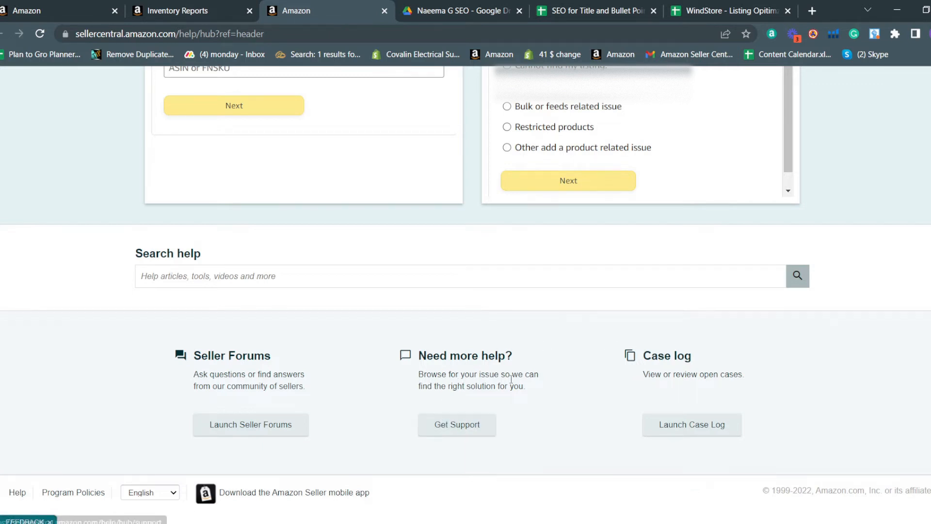
{"action": "left_click", "coordinate": [455, 430]}
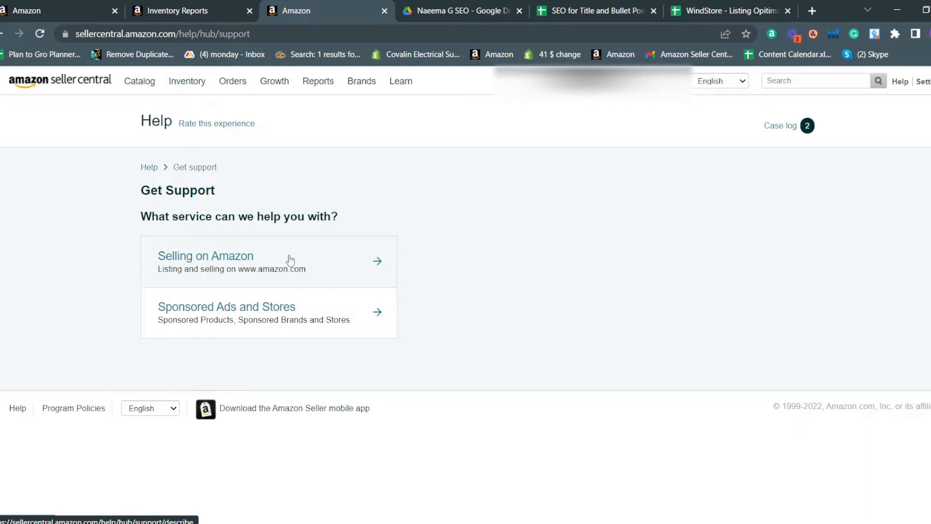
{"action": "left_click", "coordinate": [334, 265]}
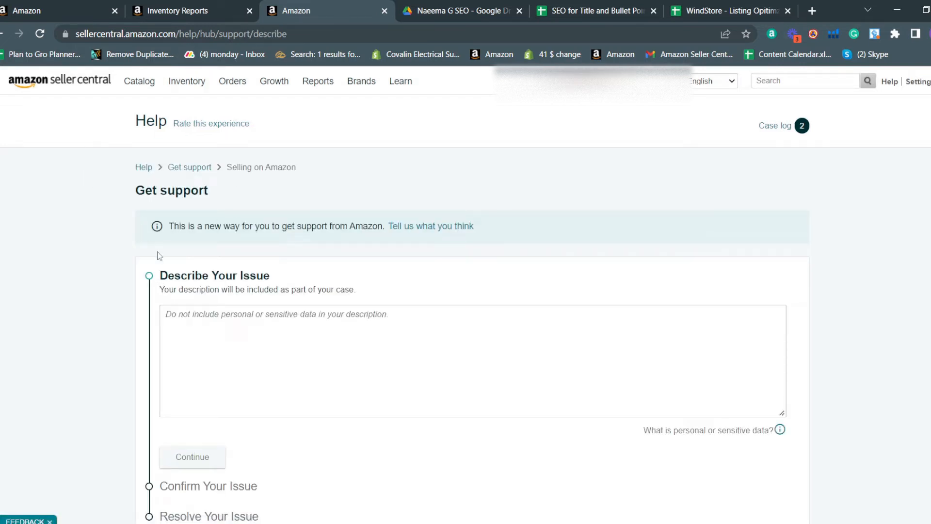
- Browse for the issue in the support menu and choose Inventory file upload issue under Products, Listings, or Inventory
{"action": "scroll", "coordinate": [237, 269], "scroll_direction": "down", "scroll_amount": 3}
{"action": "scroll", "coordinate": [242, 262], "scroll_direction": "up", "scroll_amount": 3}
{"action": "scroll", "coordinate": [242, 249], "scroll_direction": "down", "scroll_amount": 3}
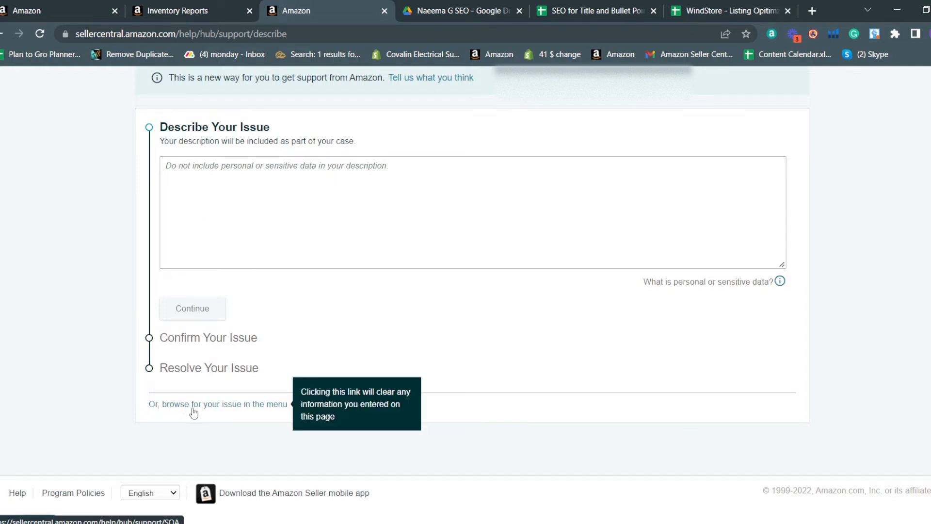
{"action": "left_click", "coordinate": [266, 411]}
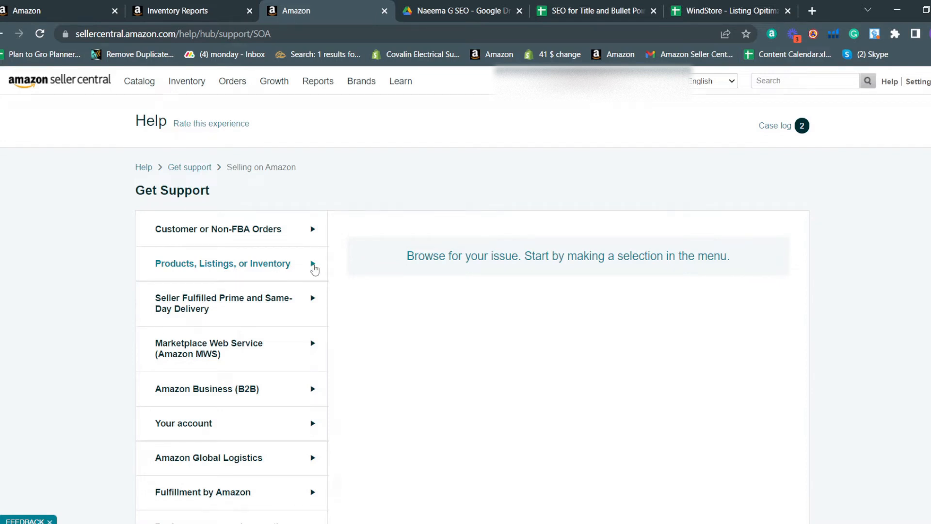
{"action": "left_click", "coordinate": [313, 265]}
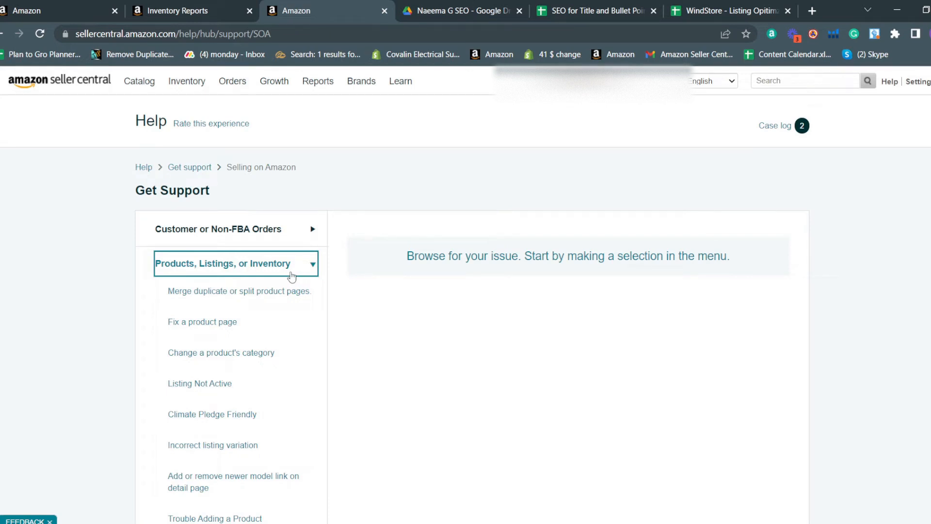
{"action": "scroll", "coordinate": [257, 289], "scroll_direction": "down", "scroll_amount": 3}
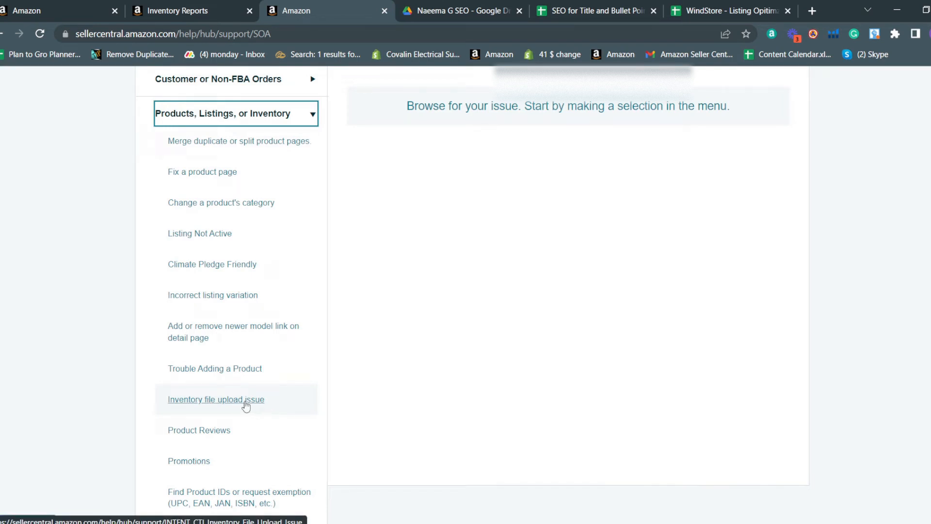
{"action": "left_click", "coordinate": [246, 401]}
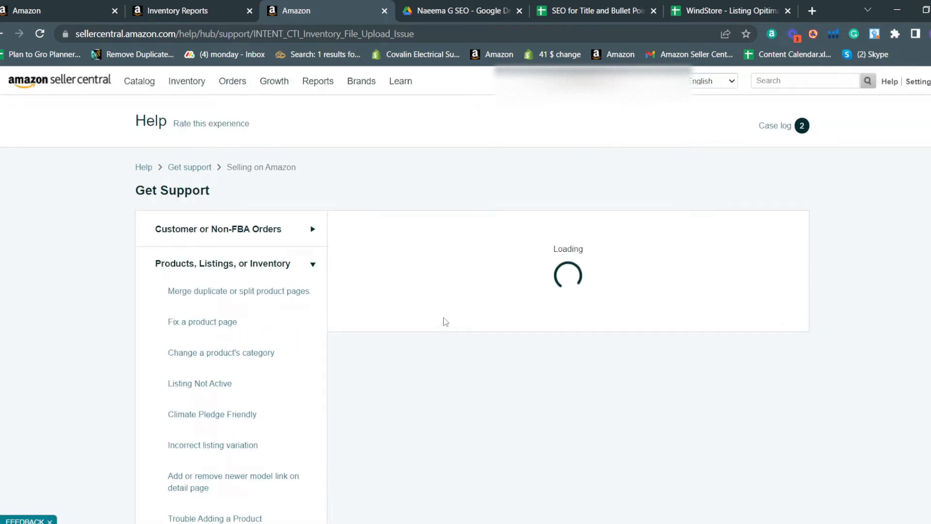
- Select English as the case language and replace the short description with "Category Listing Report"
{"action": "triple_click", "coordinate": [468, 306]}
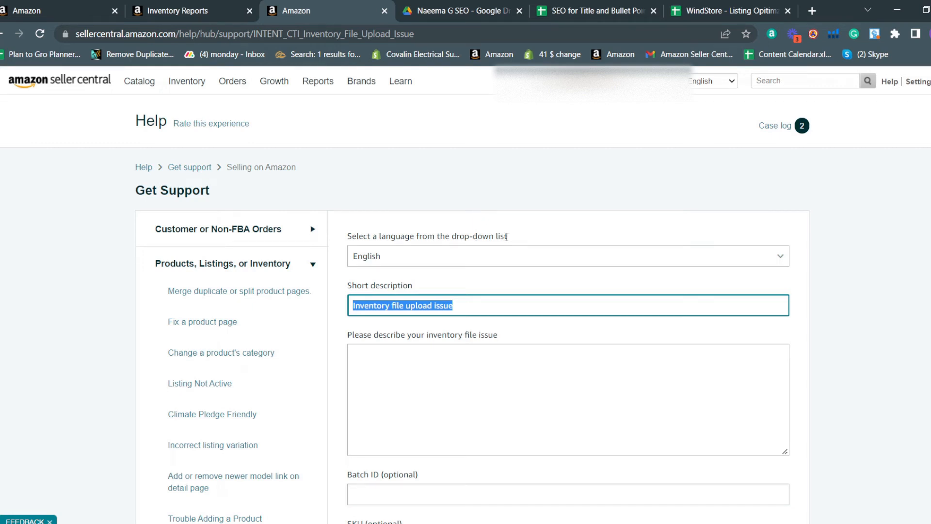
{"action": "left_click", "coordinate": [480, 256]}
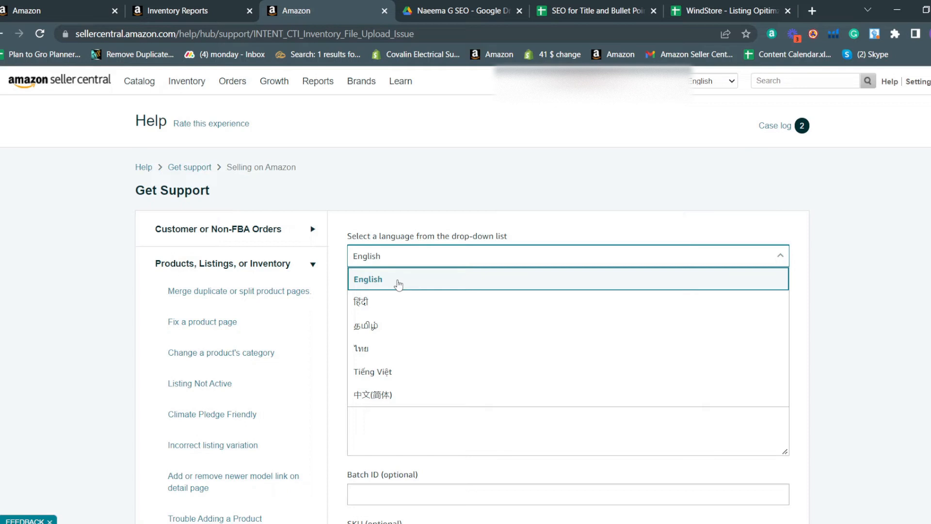
{"action": "left_click", "coordinate": [398, 284]}
{"action": "double_click", "coordinate": [470, 308]}
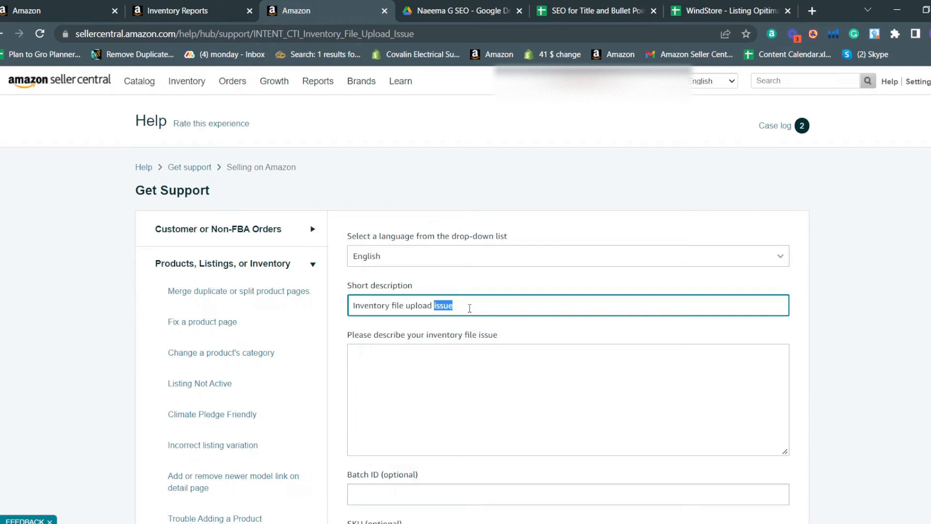
{"action": "left_click", "coordinate": [484, 303]}
{"action": "triple_click", "coordinate": [482, 303]}
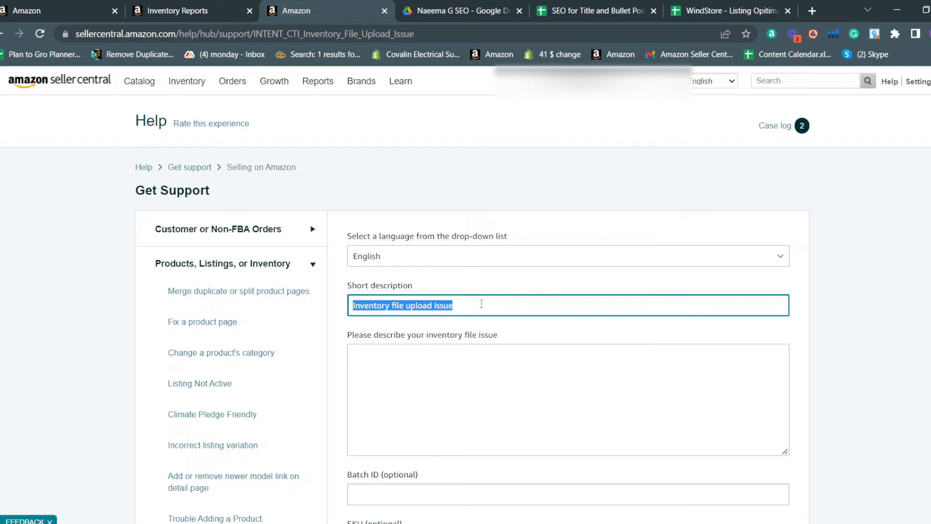
{"action": "type", "text": "Category Listing Report"}
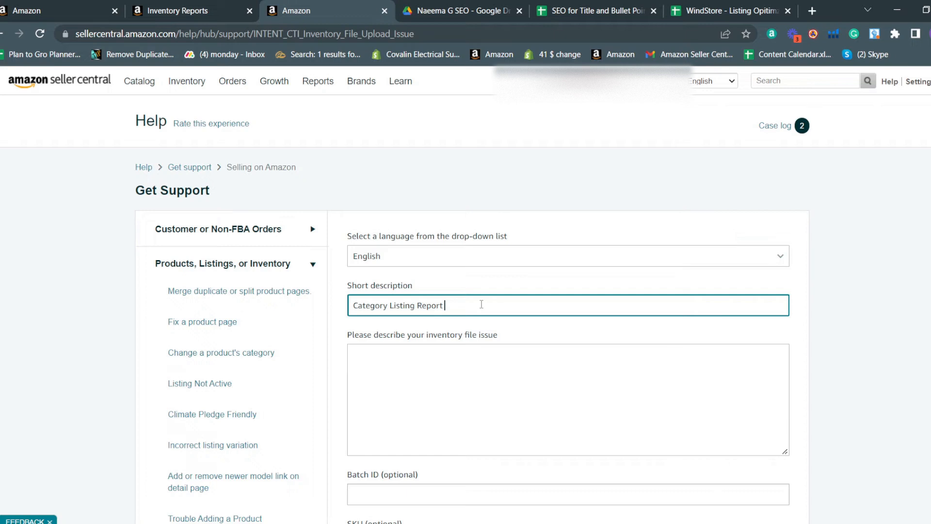
- Describe the inventory file issue as "Dear Amazon Concerns" followed on a new line by "Please allow me access to the Category Listing report"
{"action": "left_click", "coordinate": [499, 346]}
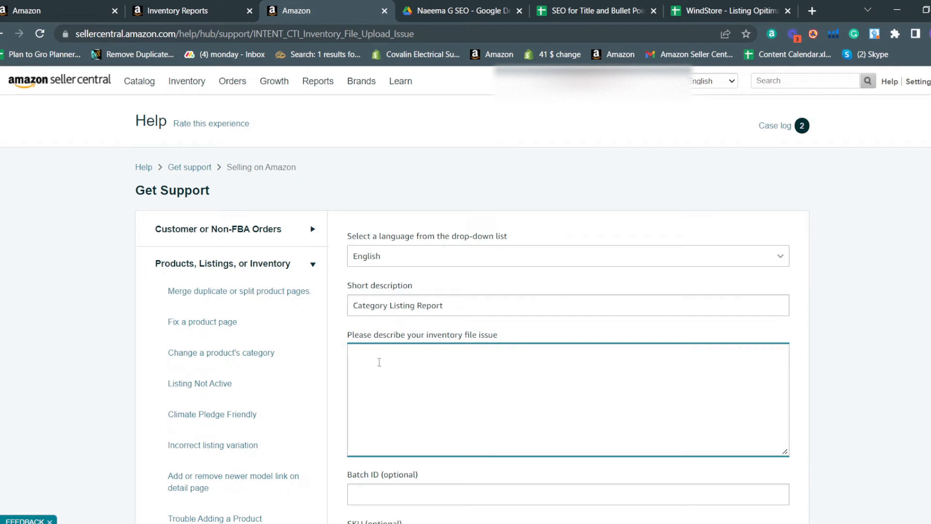
{"action": "type", "text": "Dear Amazon Concerns"}
{"action": "key", "text": "Return"}
{"action": "type", "text": "Please all"}
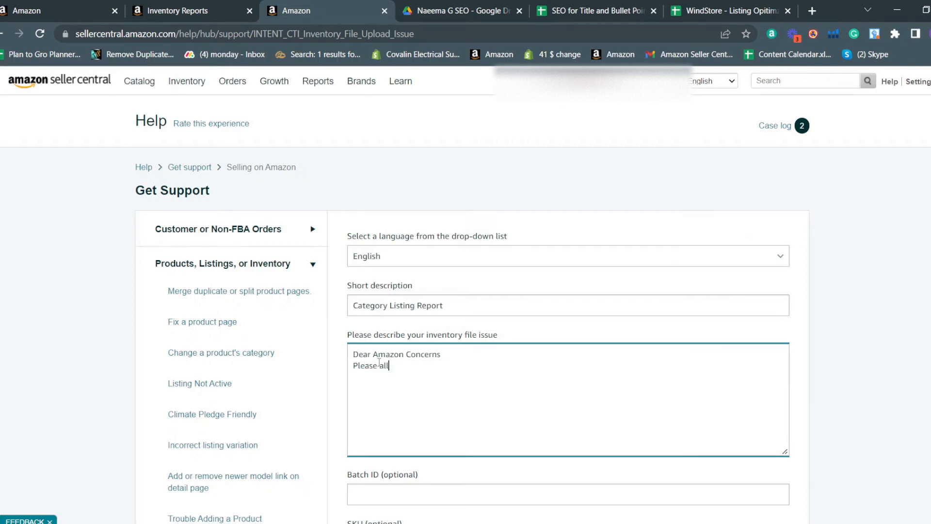
{"action": "type", "text": "ow me access to"}
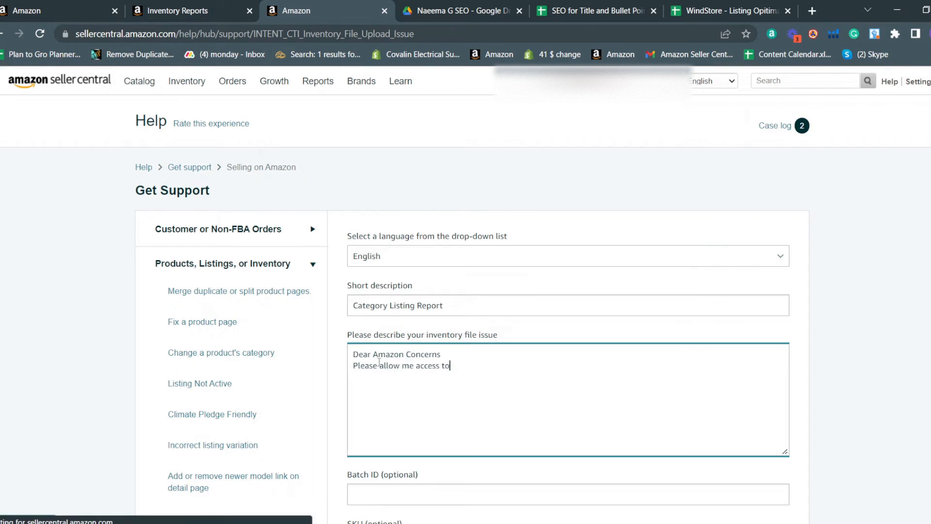
{"action": "type", "text": " the"}
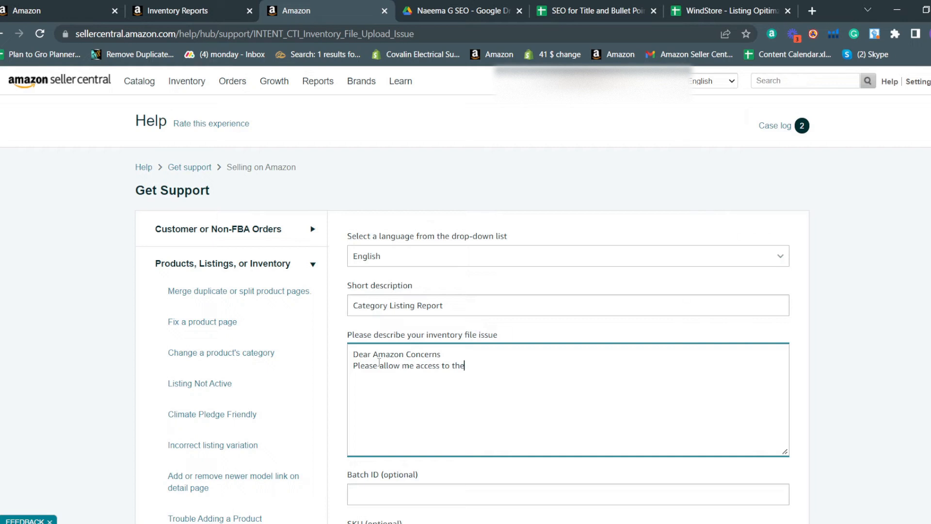
{"action": "type", "text": "Category Listing report"}
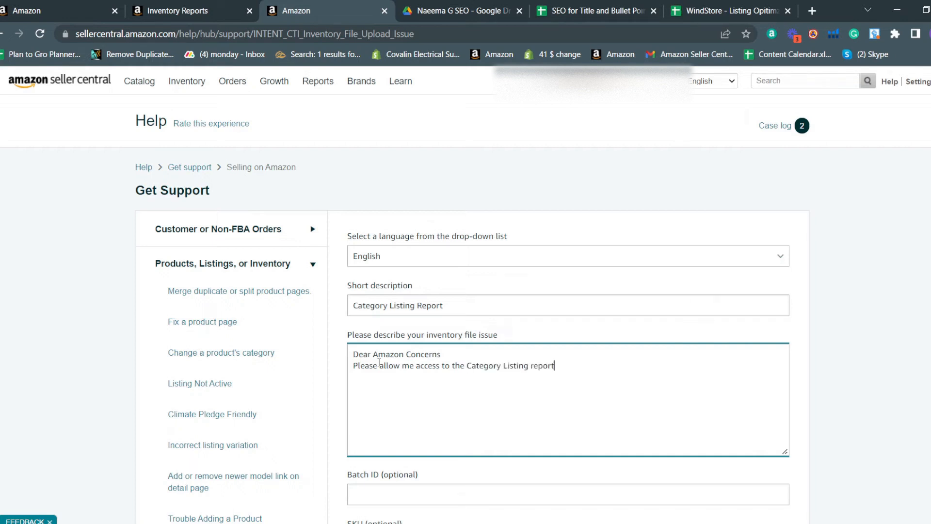
{"action": "key", "text": "Return"}
{"action": "key", "text": "Return"}
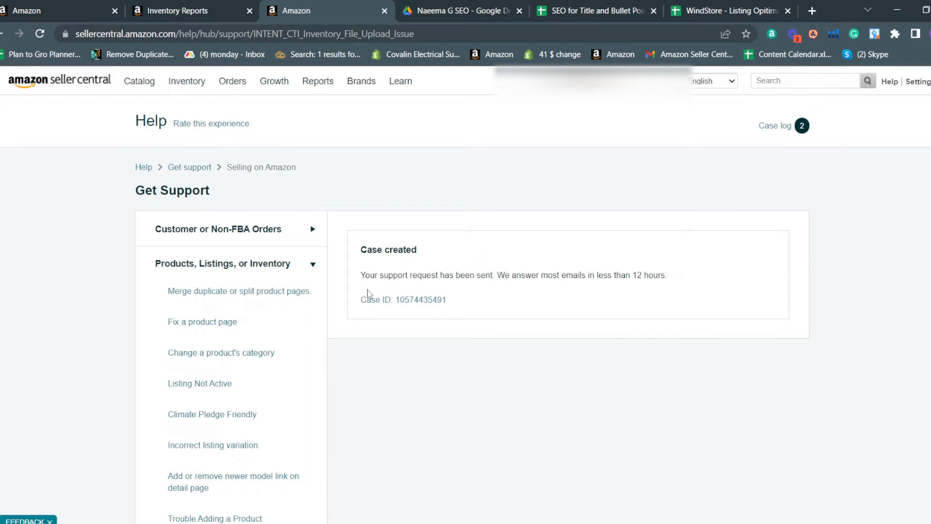
- Return to the main Help page from the created support case
{"action": "left_click", "coordinate": [890, 81]}
{"action": "mouse_move", "coordinate": [918, 96]}
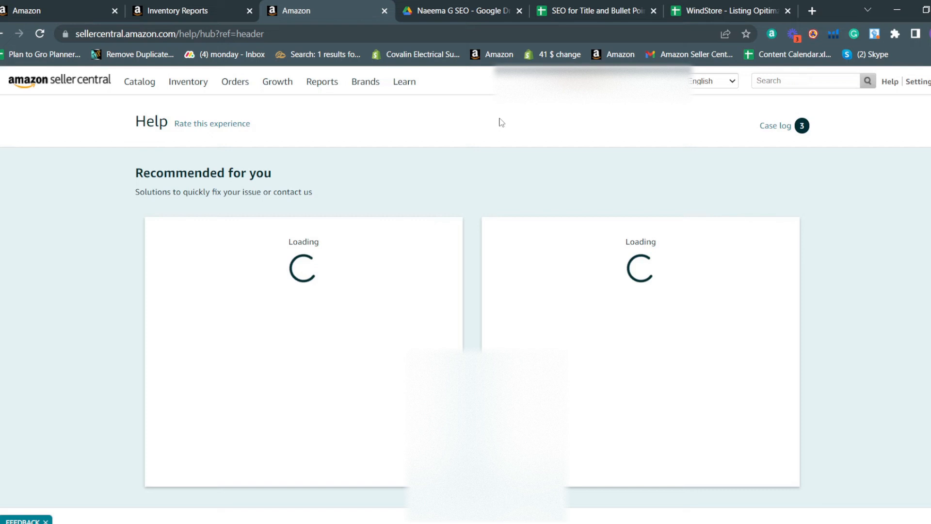
- Open the case log and read Amazon's reply in the Category Listing Report case
{"action": "left_click", "coordinate": [775, 125]}
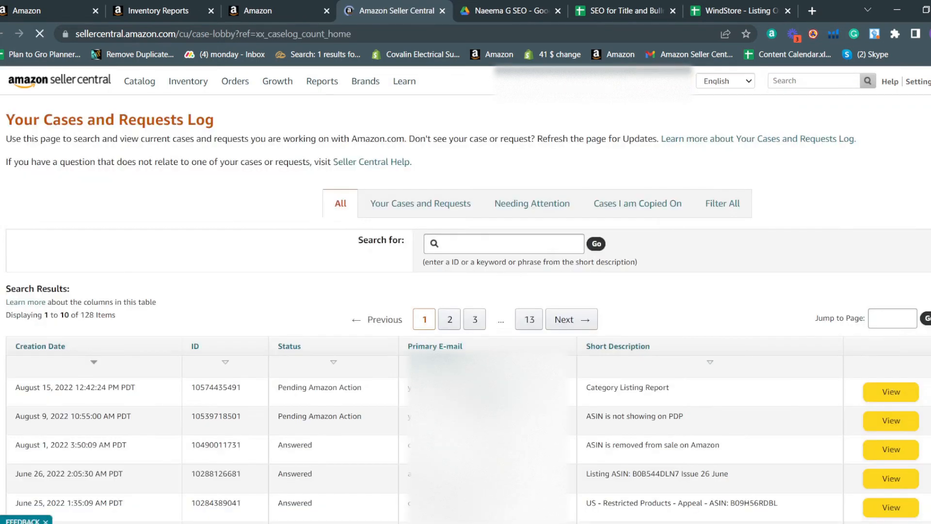
{"action": "triple_click", "coordinate": [682, 388]}
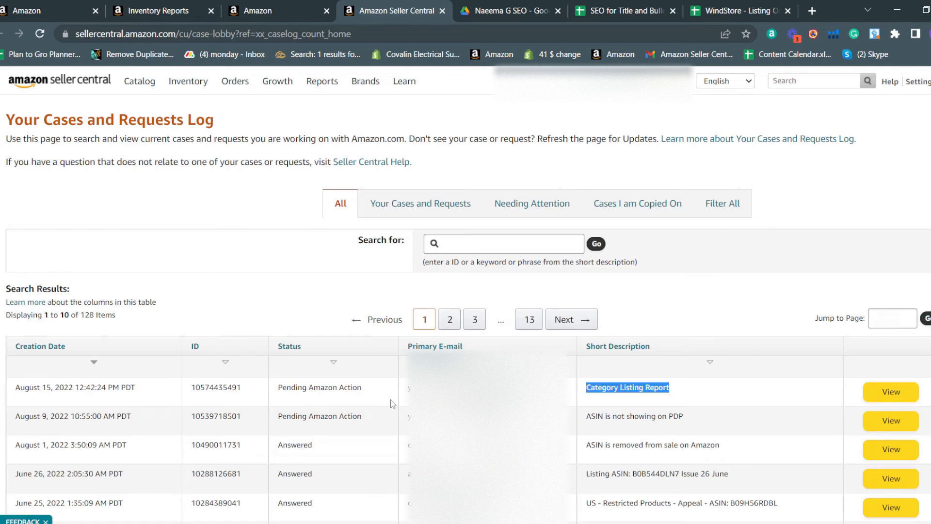
{"action": "left_click", "coordinate": [734, 395]}
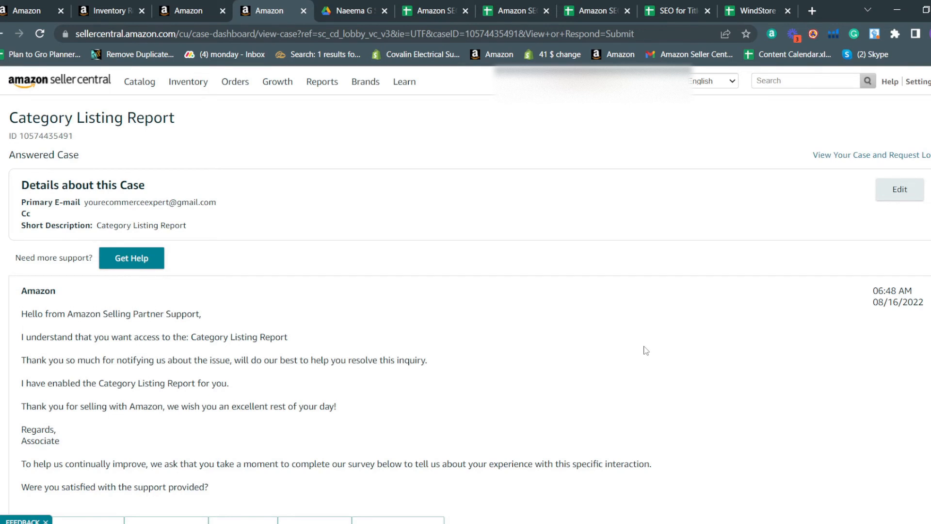
{"action": "scroll", "coordinate": [645, 350], "scroll_direction": "down", "scroll_amount": 3}
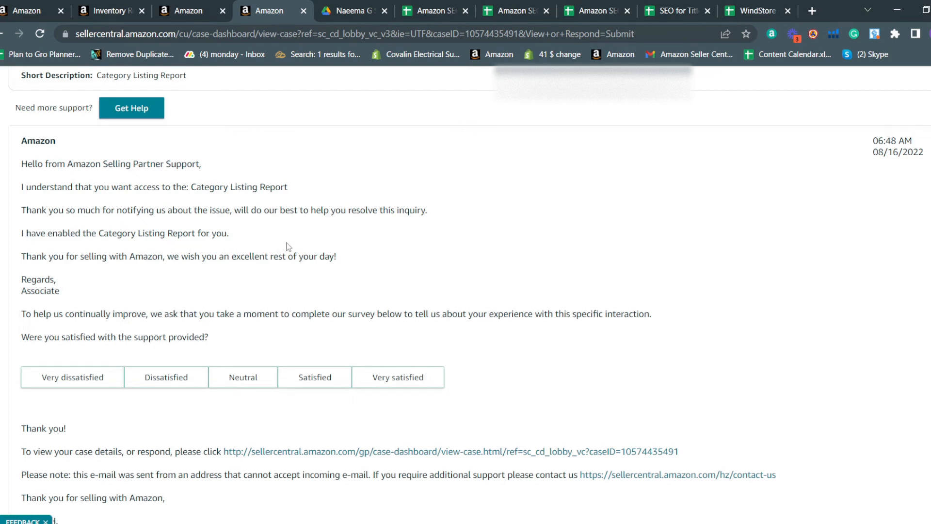
- Return to the Inventory Reports page, reload it and select Category Listings Report as the report type
{"action": "left_click", "coordinate": [105, 8]}
{"action": "mouse_move", "coordinate": [322, 82]}
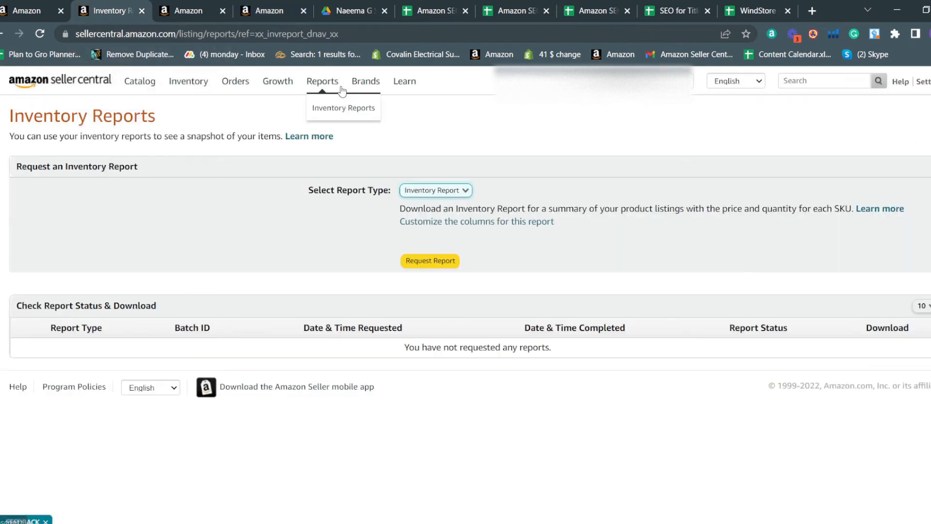
{"action": "left_click", "coordinate": [325, 112]}
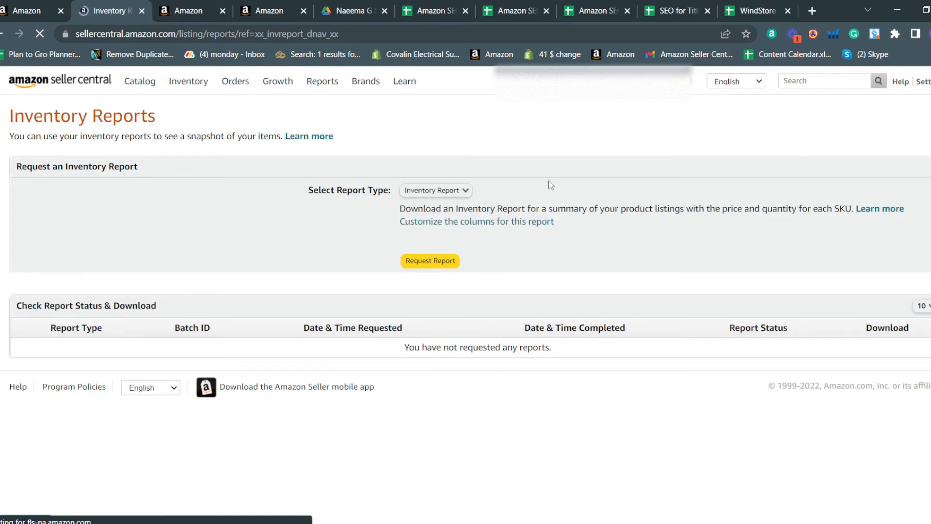
{"action": "left_click", "coordinate": [460, 190]}
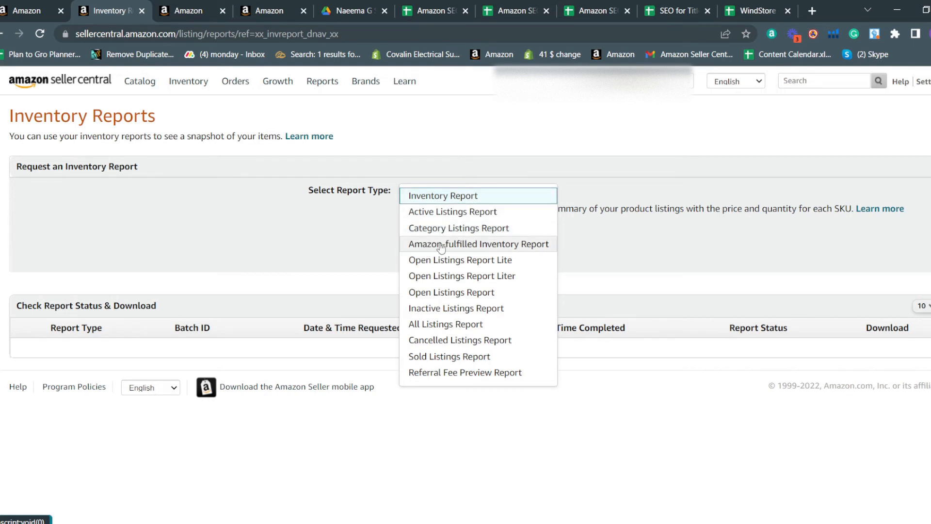
{"action": "left_click", "coordinate": [470, 229]}
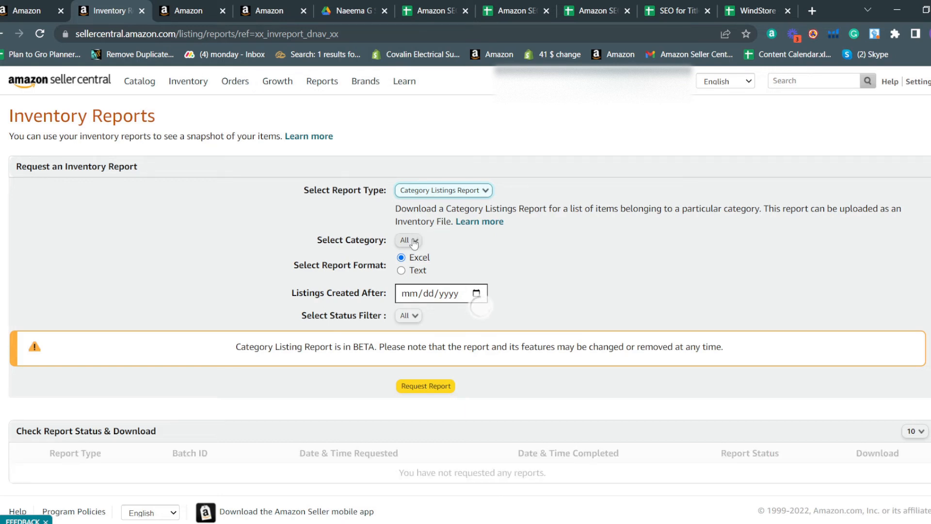
- Set the report category to All, review the available categories, and choose Excel as the report format
{"action": "left_click", "coordinate": [414, 243]}
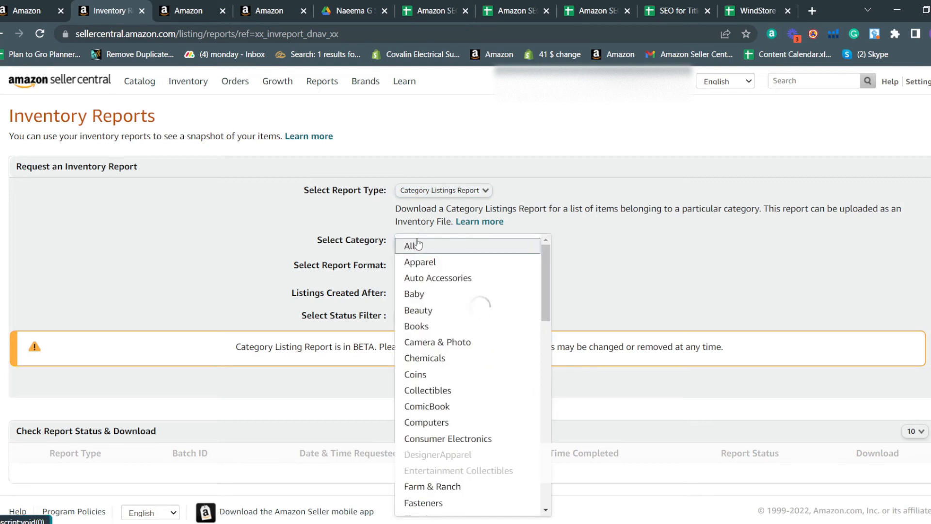
{"action": "left_click", "coordinate": [419, 245]}
{"action": "left_click", "coordinate": [406, 243]}
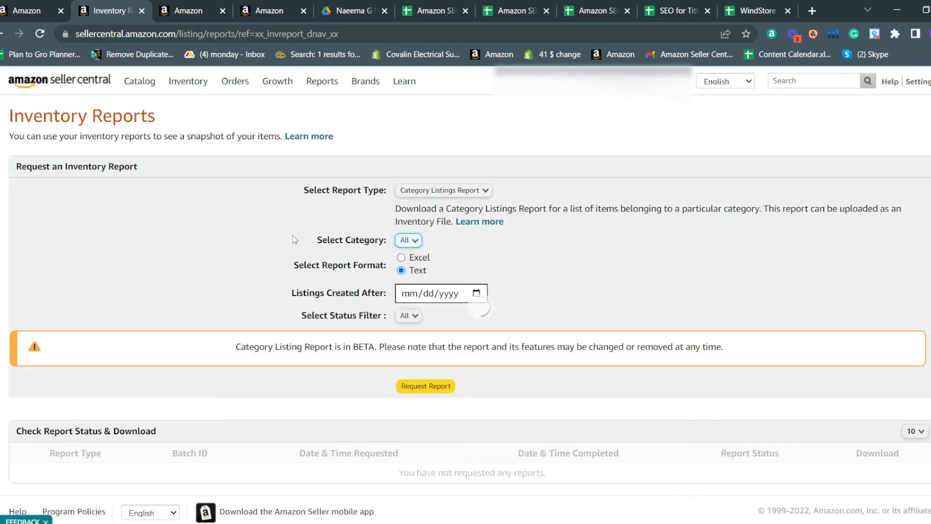
{"action": "left_click", "coordinate": [417, 241]}
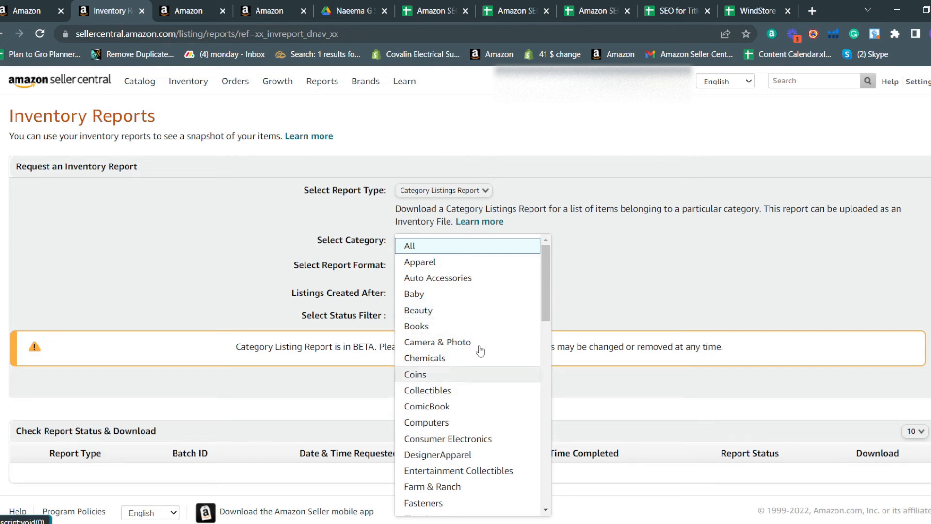
{"action": "scroll", "coordinate": [480, 344], "scroll_direction": "down", "scroll_amount": 10}
{"action": "scroll", "coordinate": [479, 343], "scroll_direction": "up", "scroll_amount": 10}
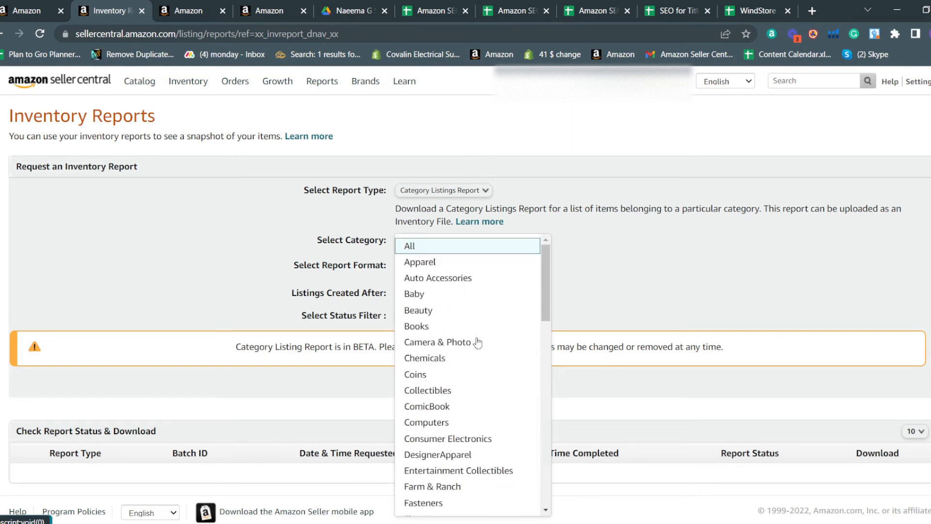
{"action": "left_click", "coordinate": [603, 284]}
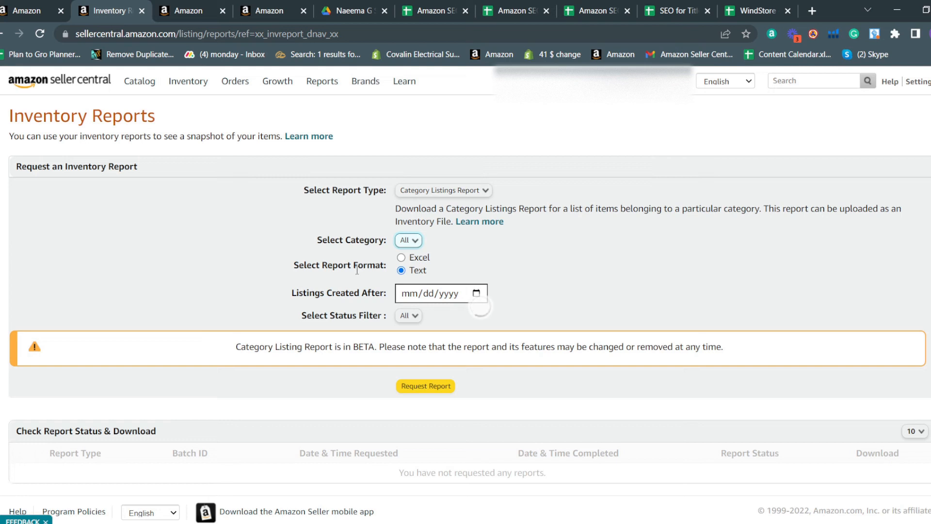
{"action": "left_click", "coordinate": [401, 258]}
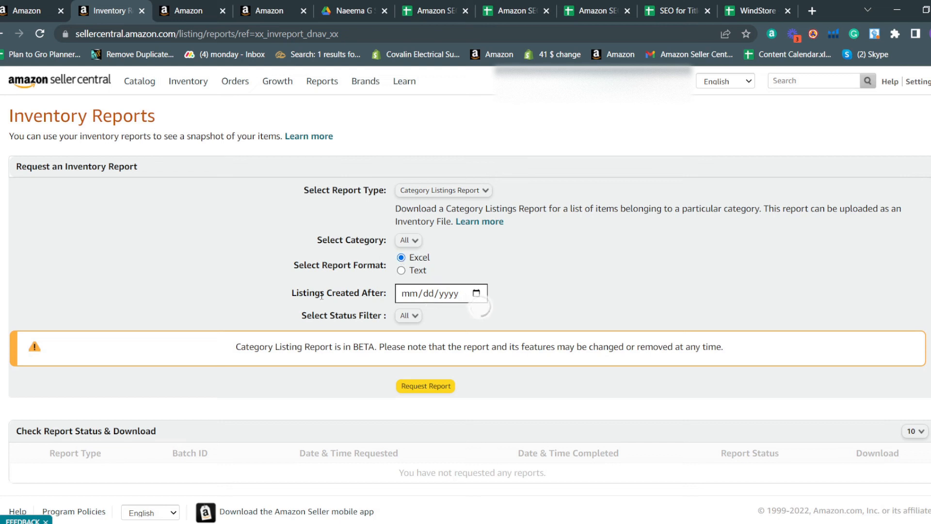
- Leave the listing creation date blank and set the status filter to All after reviewing its options
{"action": "left_click", "coordinate": [476, 294]}
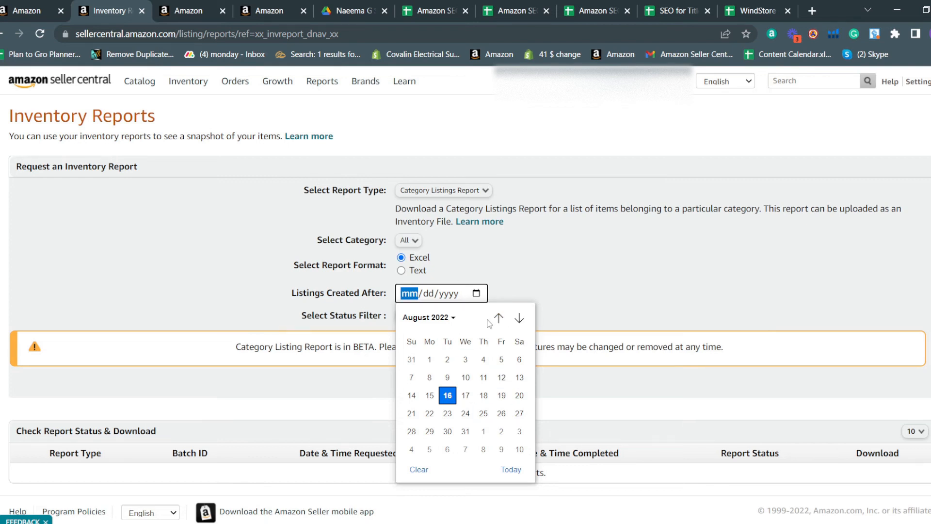
{"action": "left_click", "coordinate": [617, 244]}
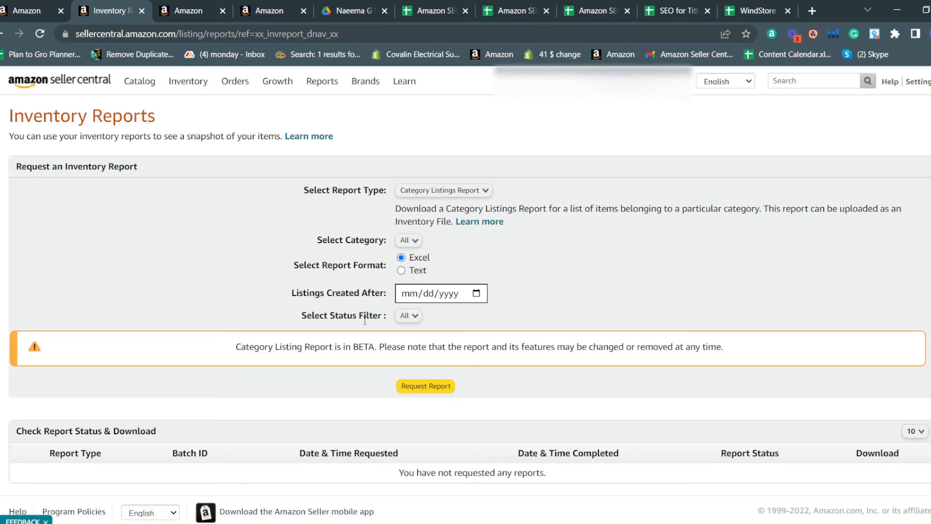
{"action": "left_click", "coordinate": [413, 320]}
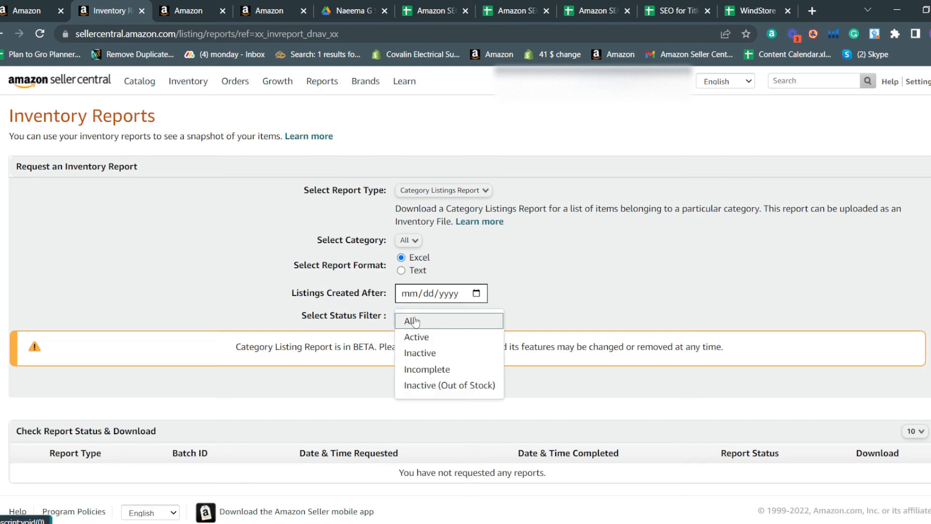
{"action": "left_click", "coordinate": [425, 322]}
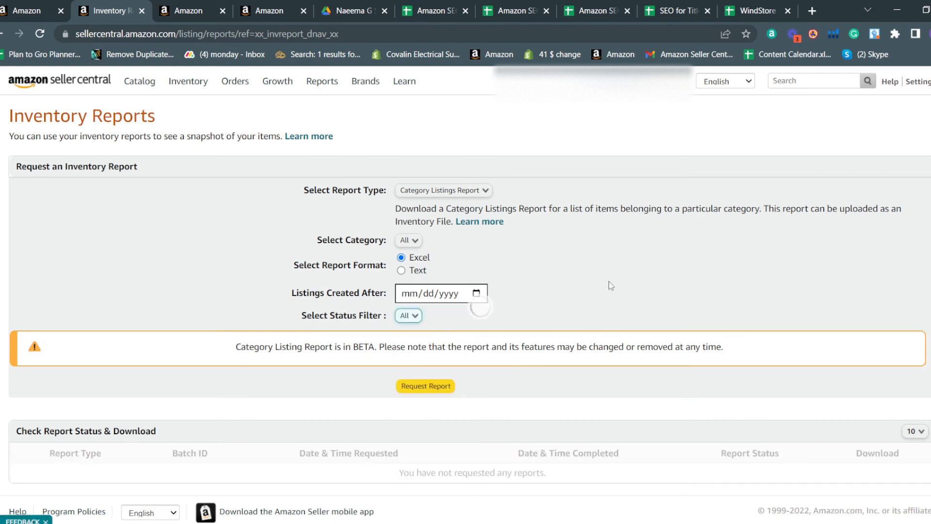
{"action": "left_click", "coordinate": [416, 318]}
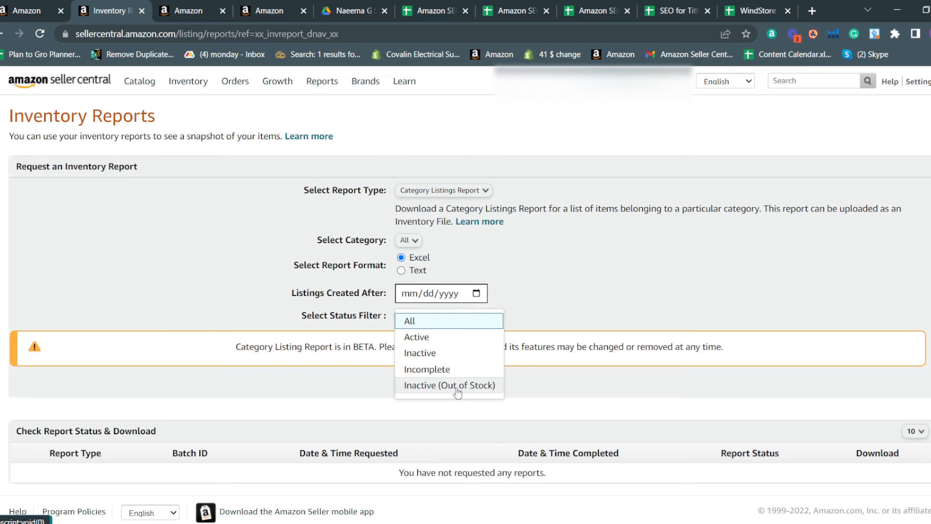
{"action": "left_click", "coordinate": [561, 300]}
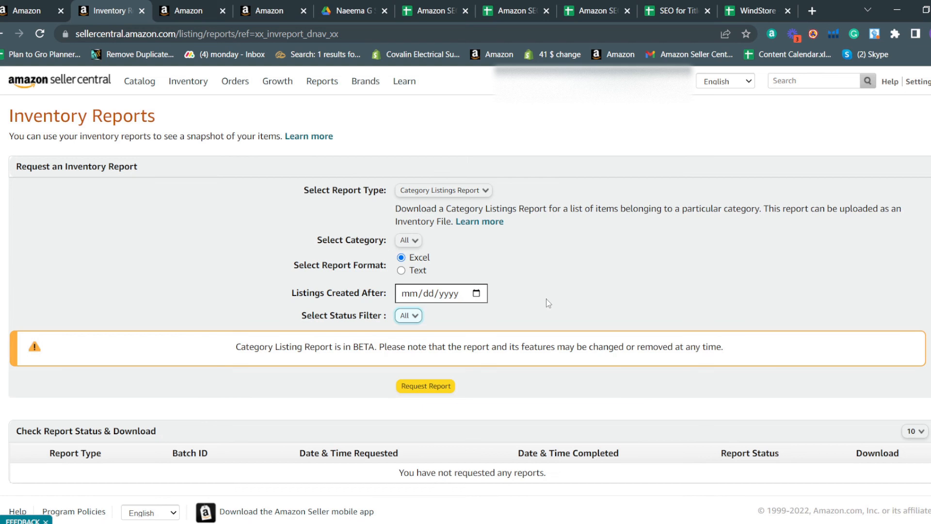
- Request the Category Listings Report and refresh the page to check its status
{"action": "left_click", "coordinate": [430, 391]}
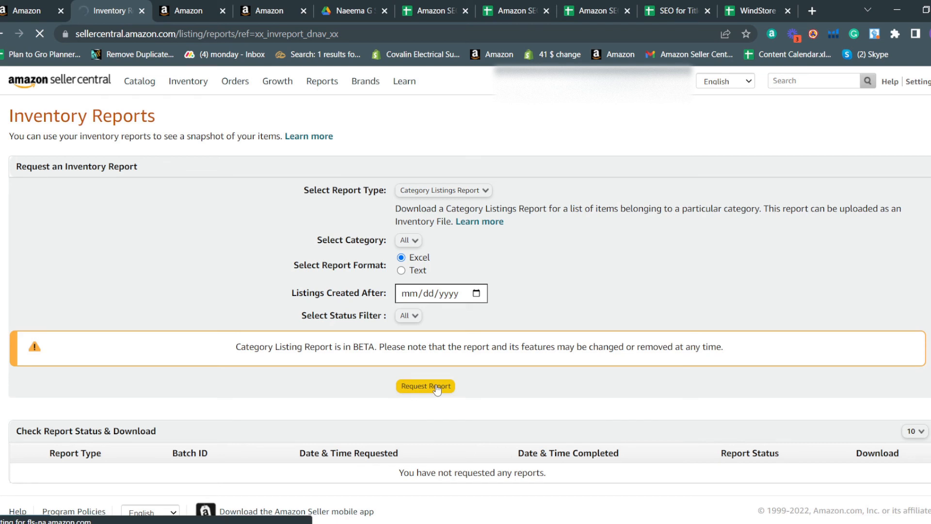
{"action": "scroll", "coordinate": [373, 335], "scroll_direction": "down", "scroll_amount": 1}
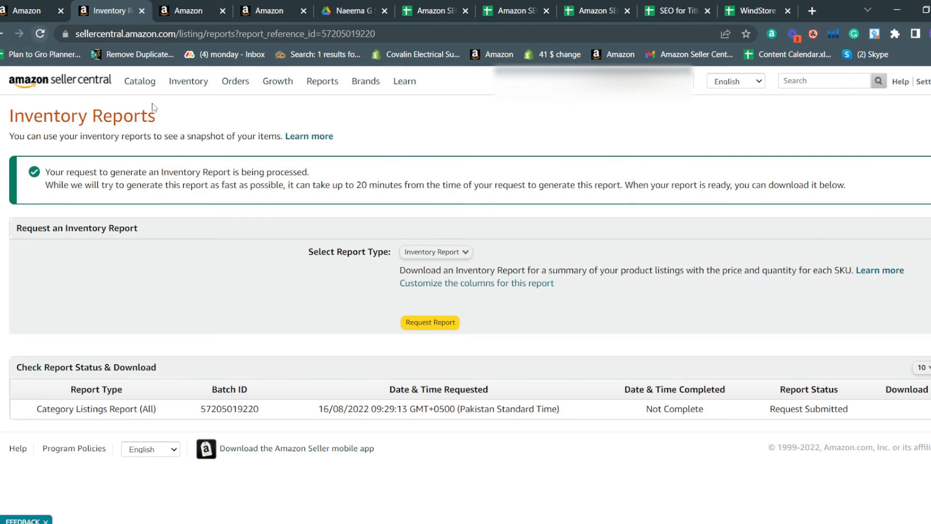
{"action": "left_click", "coordinate": [39, 34]}
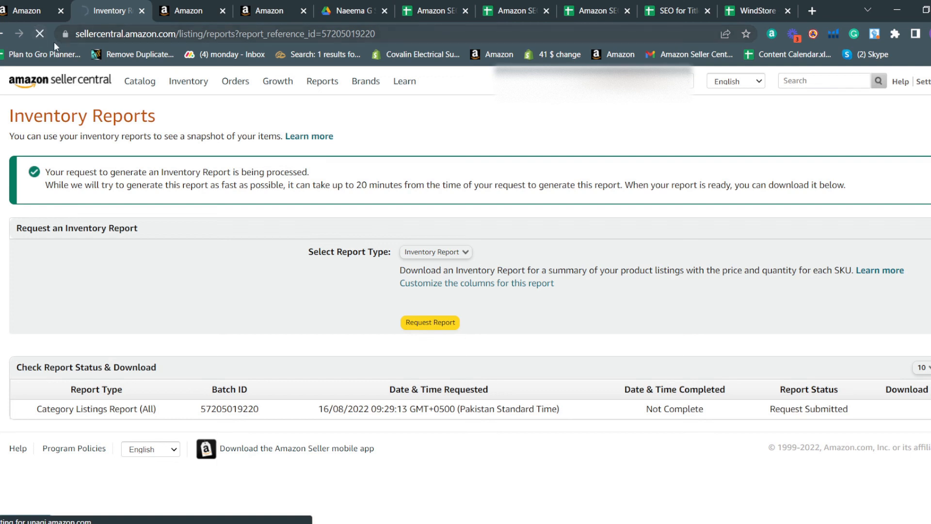